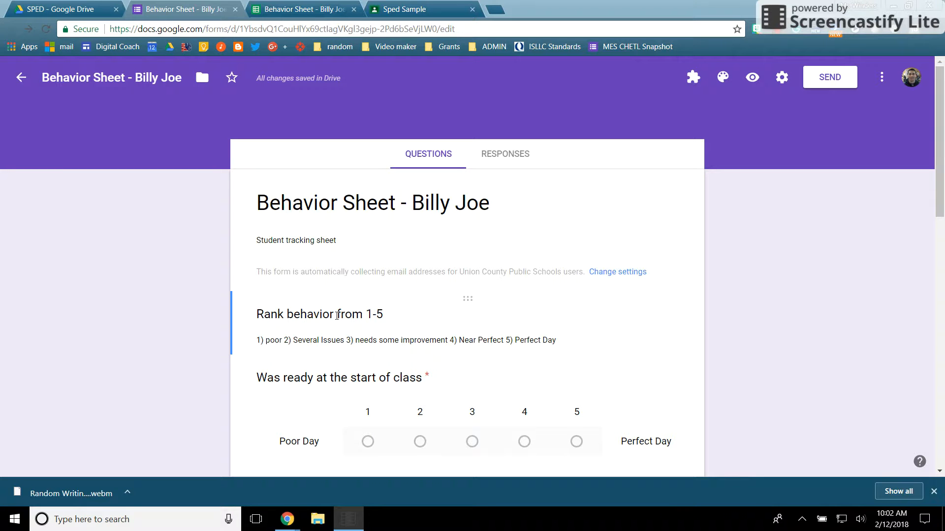
Review the ranking instructions and the linear-scale behavior questions in the form editor
{"action": "left_click", "coordinate": [442, 324]}
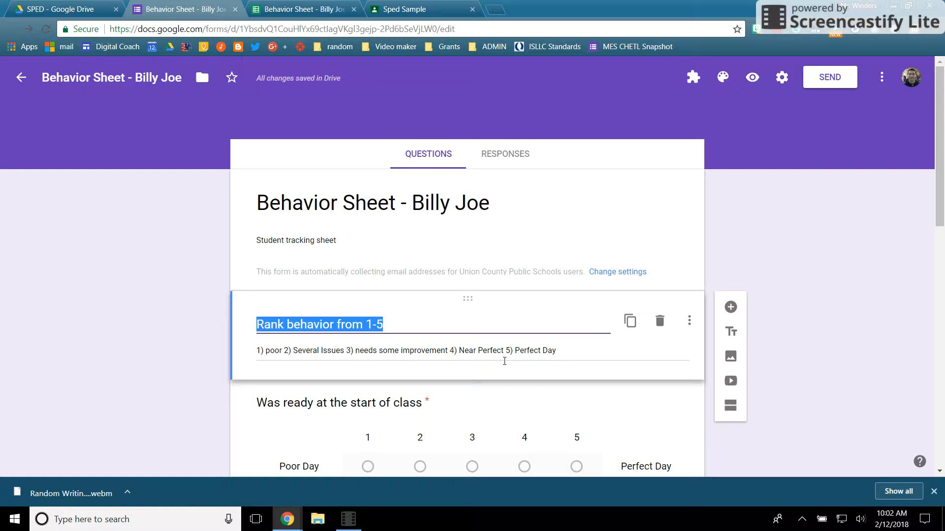
{"action": "scroll", "coordinate": [502, 363], "scroll_direction": "down", "scroll_amount": 4}
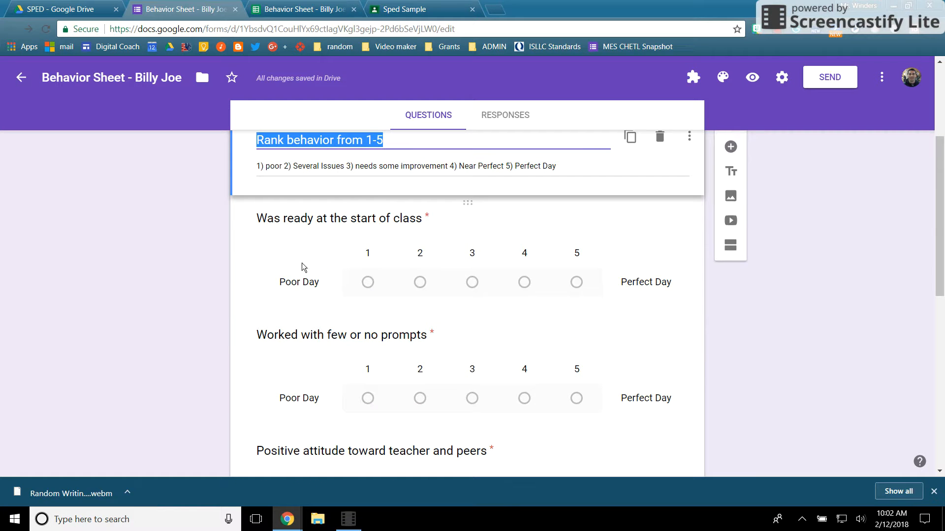
{"action": "left_click", "coordinate": [313, 268]}
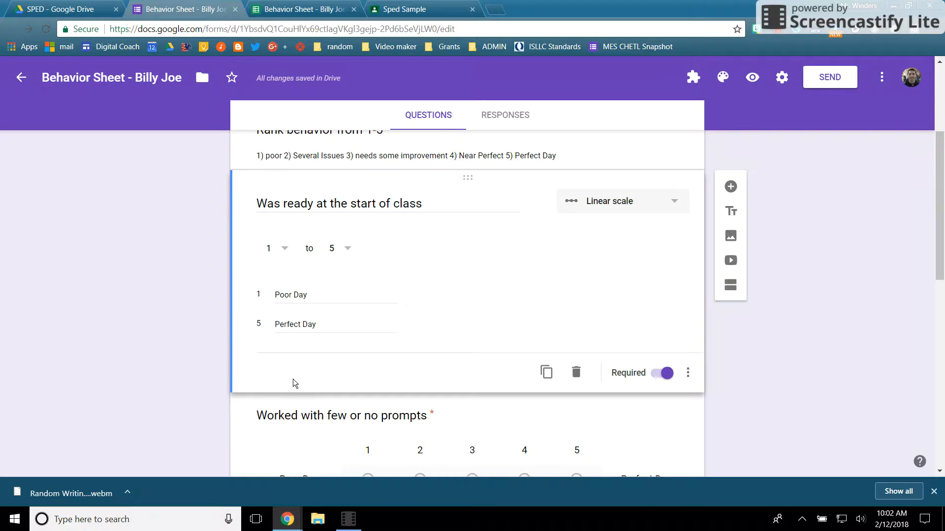
{"action": "scroll", "coordinate": [293, 379], "scroll_direction": "down", "scroll_amount": 2}
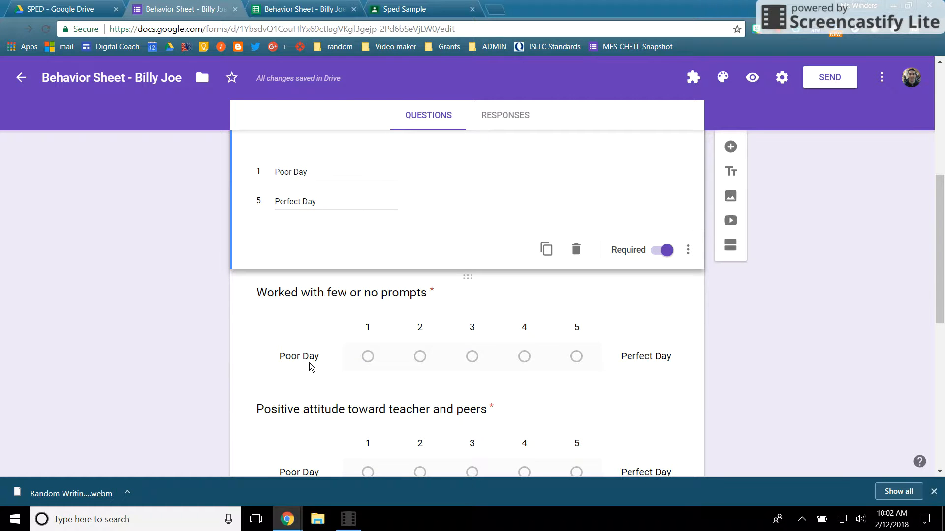
{"action": "scroll", "coordinate": [278, 315], "scroll_direction": "up", "scroll_amount": 2}
{"action": "scroll", "coordinate": [413, 310], "scroll_direction": "down", "scroll_amount": 2}
{"action": "scroll", "coordinate": [453, 364], "scroll_direction": "down", "scroll_amount": 2}
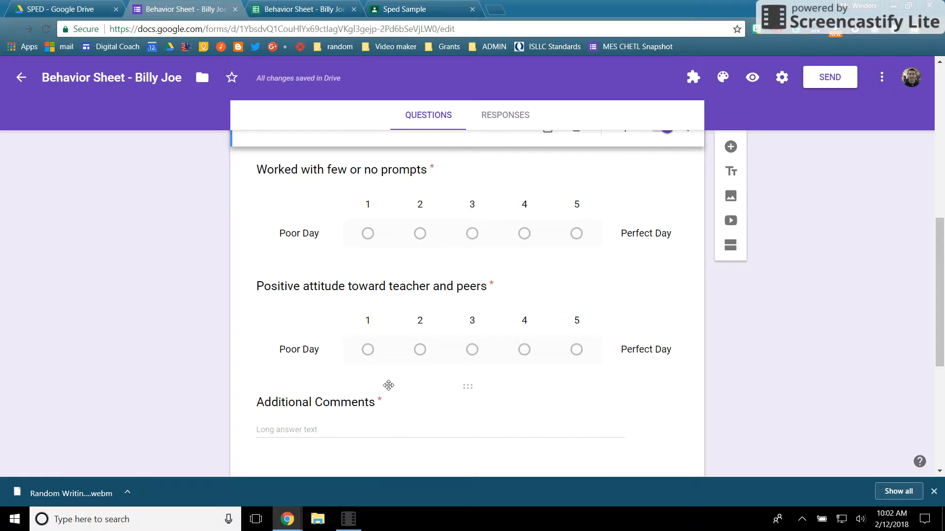
Make the Additional Comments question optional by turning off its Required setting
{"action": "left_click", "coordinate": [312, 402]}
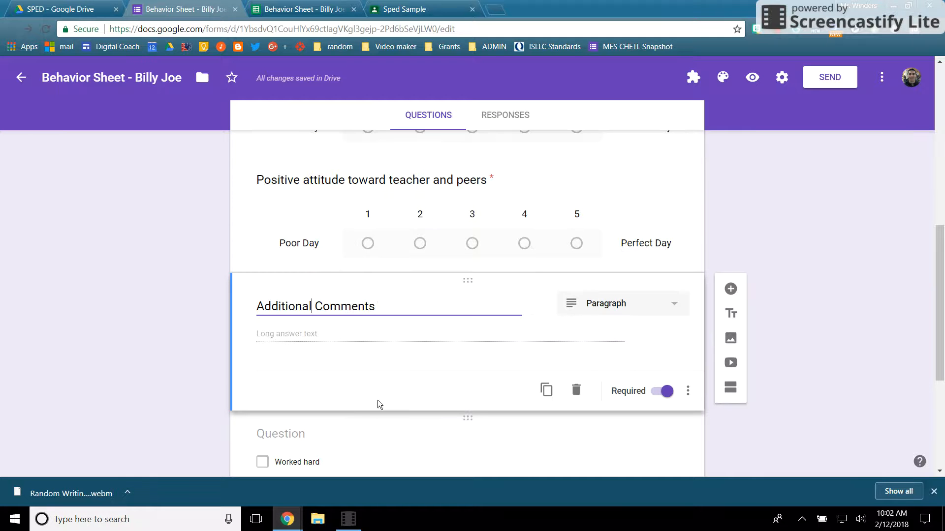
{"action": "left_click", "coordinate": [670, 393]}
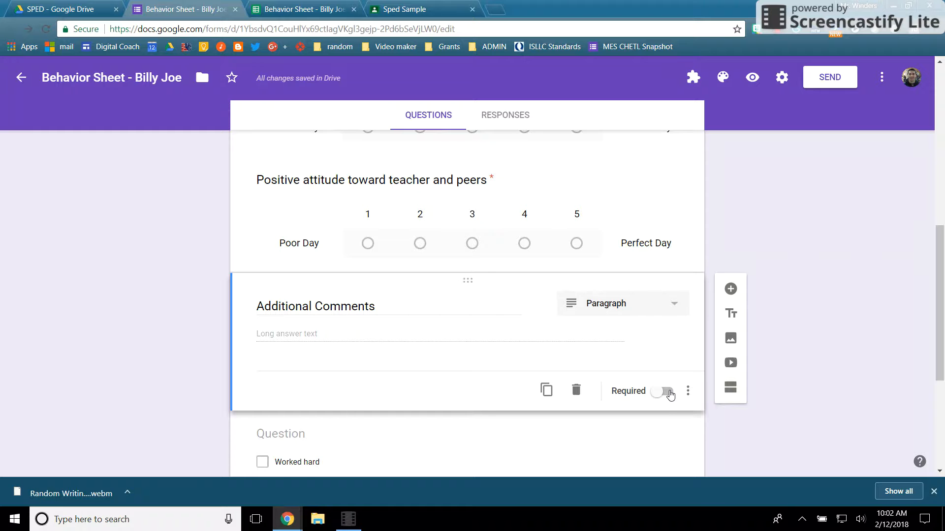
Review the answer options of the untitled checkbox question below Additional Comments
{"action": "scroll", "coordinate": [620, 396], "scroll_direction": "down", "scroll_amount": 3}
{"action": "left_click", "coordinate": [555, 362]}
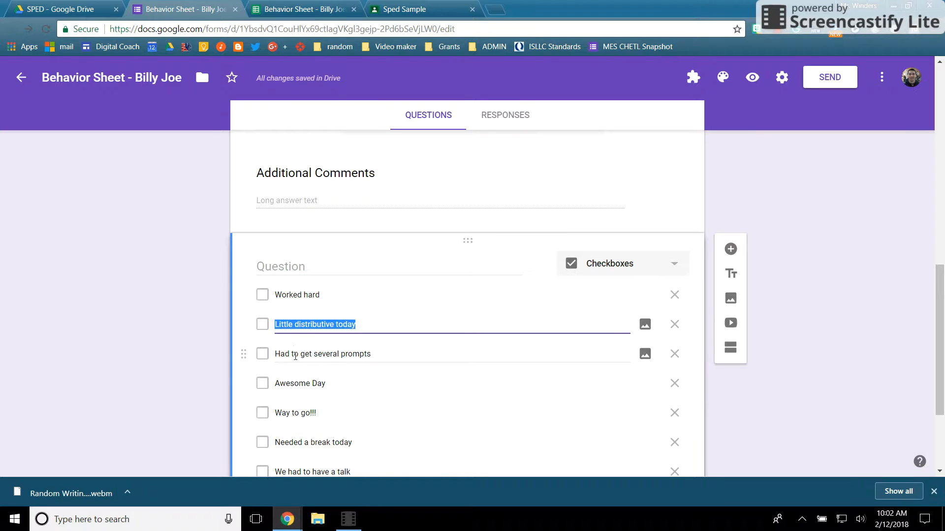
{"action": "scroll", "coordinate": [294, 349], "scroll_direction": "down", "scroll_amount": 3}
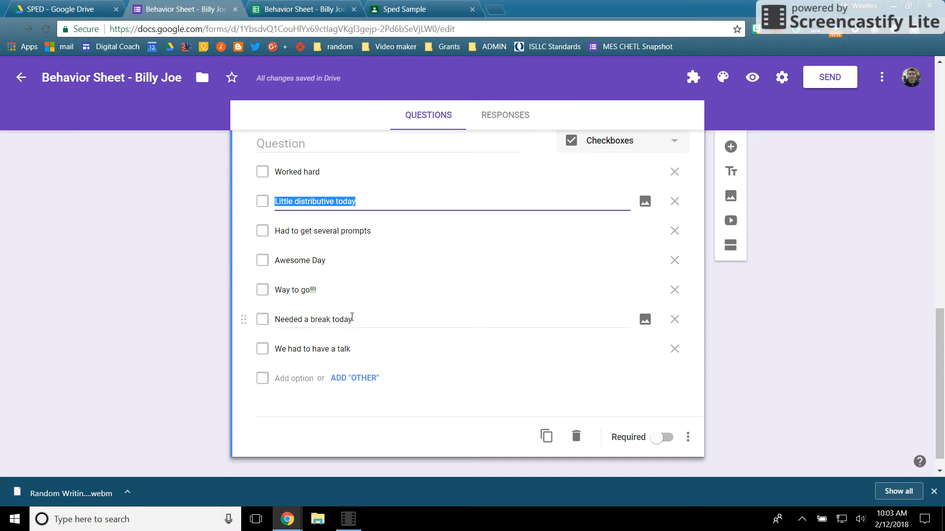
{"action": "left_click", "coordinate": [748, 314]}
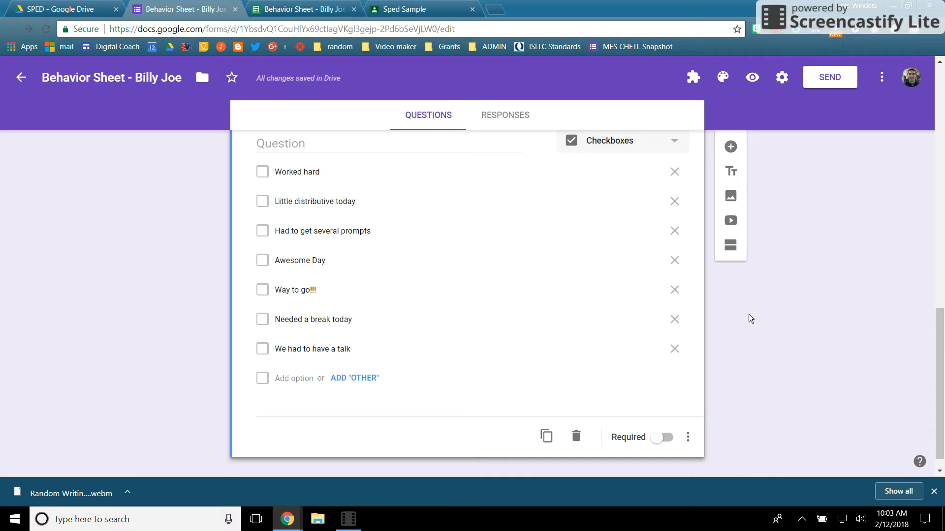
Preview the form and rate readiness at the start of class 5, working with few prompts 4, and positive attitude 5
{"action": "left_click", "coordinate": [752, 77]}
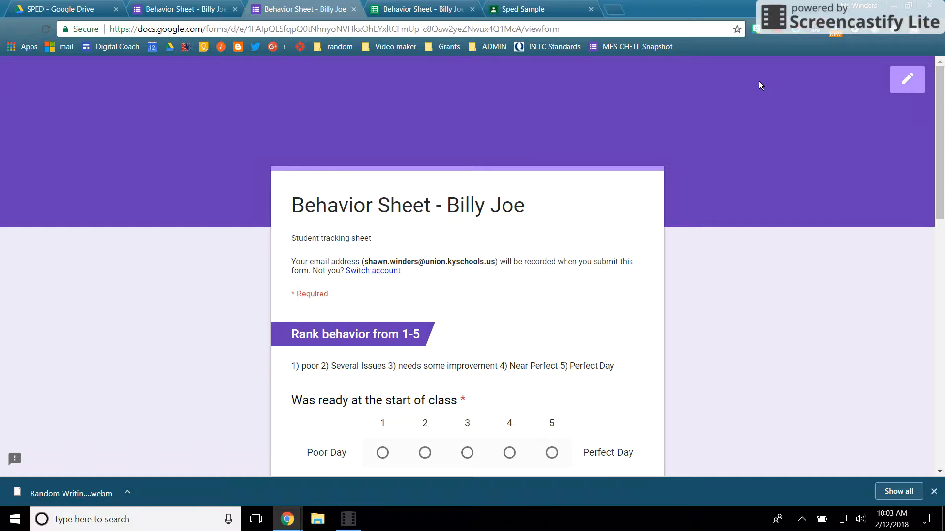
{"action": "scroll", "coordinate": [516, 303], "scroll_direction": "down", "scroll_amount": 2}
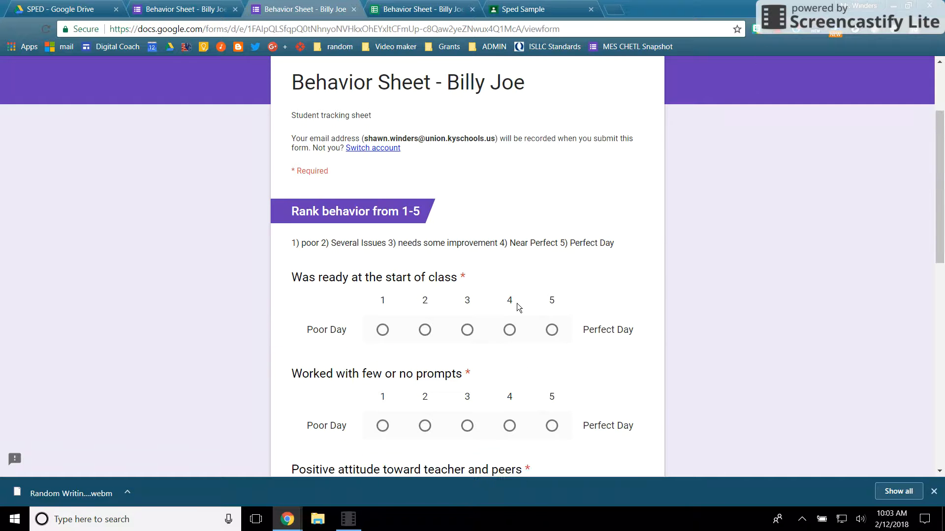
{"action": "left_click", "coordinate": [551, 330]}
{"action": "scroll", "coordinate": [537, 350], "scroll_direction": "down", "scroll_amount": 1}
{"action": "left_click", "coordinate": [509, 365]}
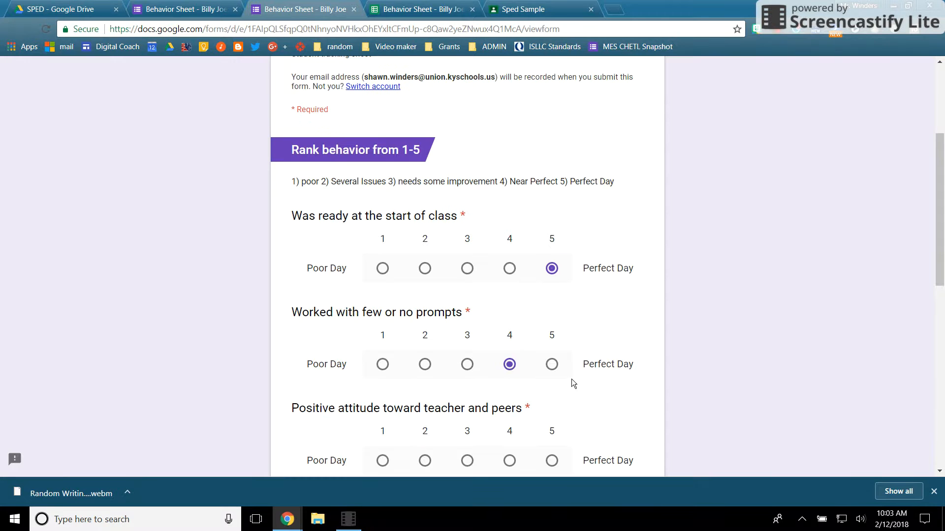
{"action": "scroll", "coordinate": [572, 380], "scroll_direction": "down", "scroll_amount": 2}
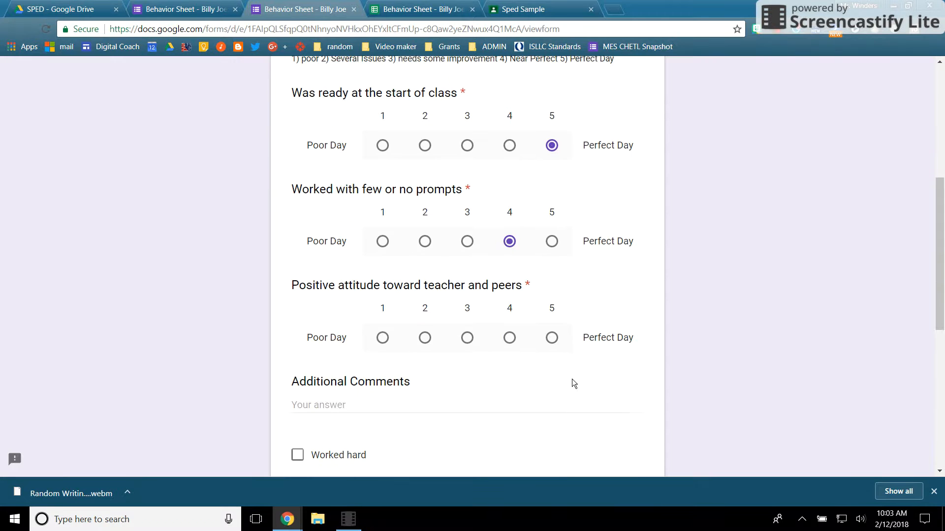
{"action": "left_click", "coordinate": [552, 345]}
{"action": "scroll", "coordinate": [548, 345], "scroll_direction": "down", "scroll_amount": 1}
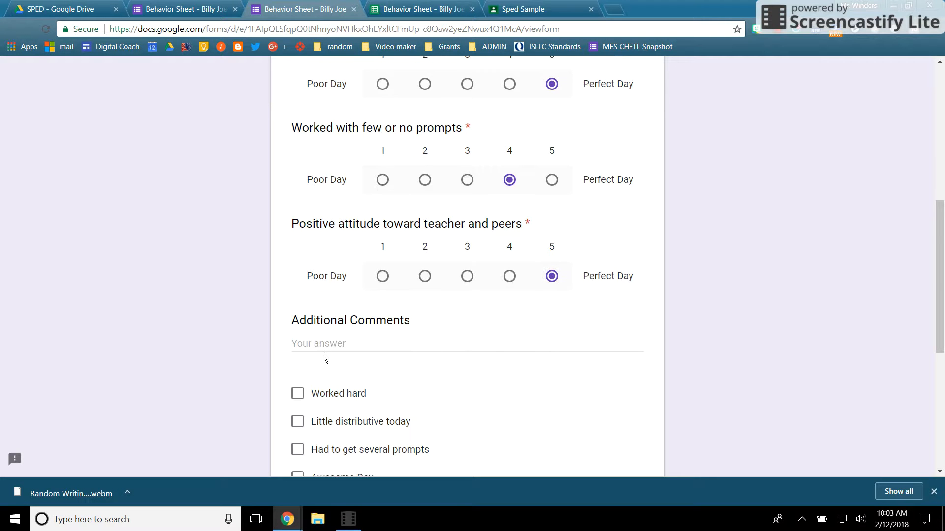
{"action": "left_click", "coordinate": [459, 337]}
{"action": "type", "text": "Had"}
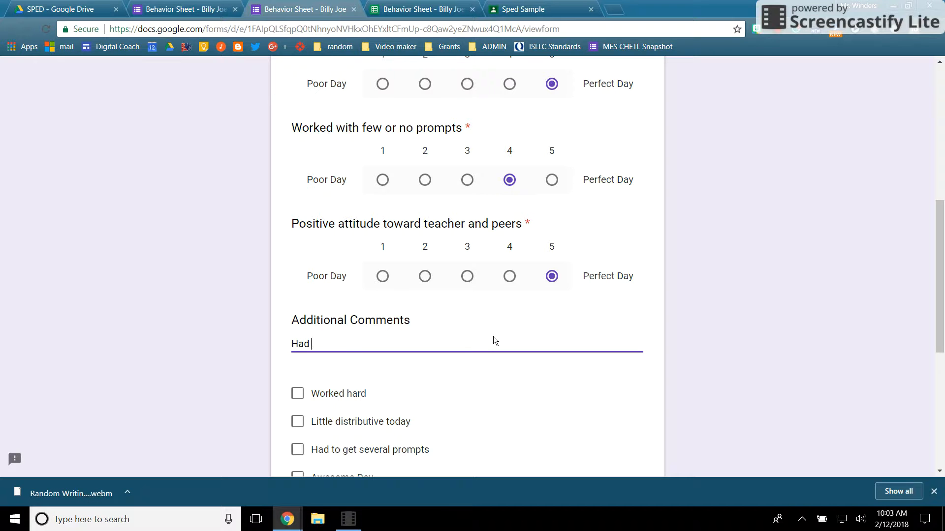
{"action": "type", "text": " a great day"}
{"action": "scroll", "coordinate": [379, 427], "scroll_direction": "down", "scroll_amount": 1}
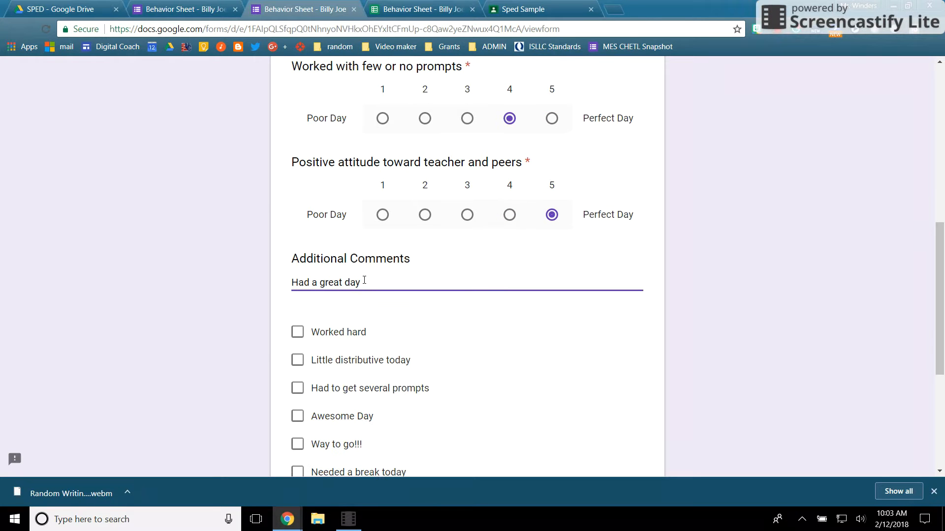
{"action": "left_click_drag", "start_coordinate": [364, 280], "coordinate": [255, 285]}
{"action": "key", "text": "BackSpace"}
Select the Worked hard, Awesome Day and Way to go!!! comments and submit the form response
{"action": "scroll", "coordinate": [409, 365], "scroll_direction": "down", "scroll_amount": 1}
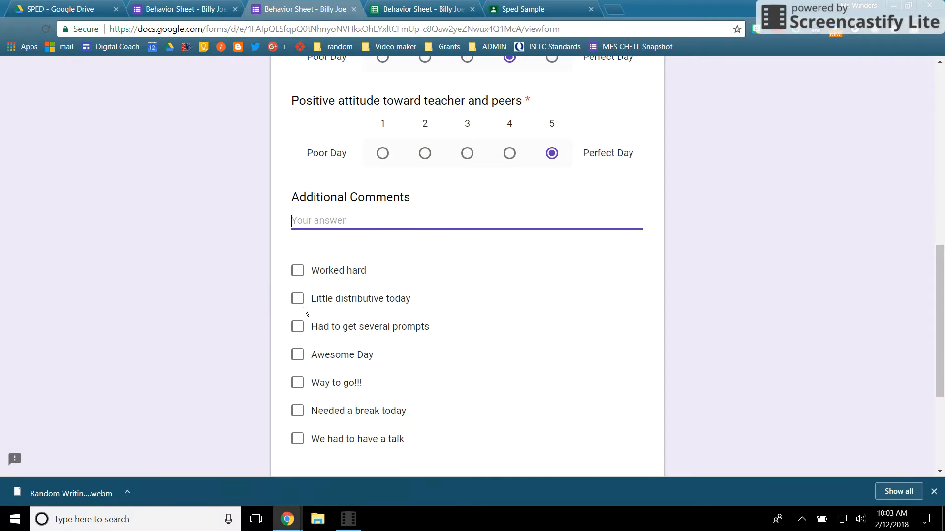
{"action": "left_click", "coordinate": [297, 270]}
{"action": "left_click", "coordinate": [298, 360]}
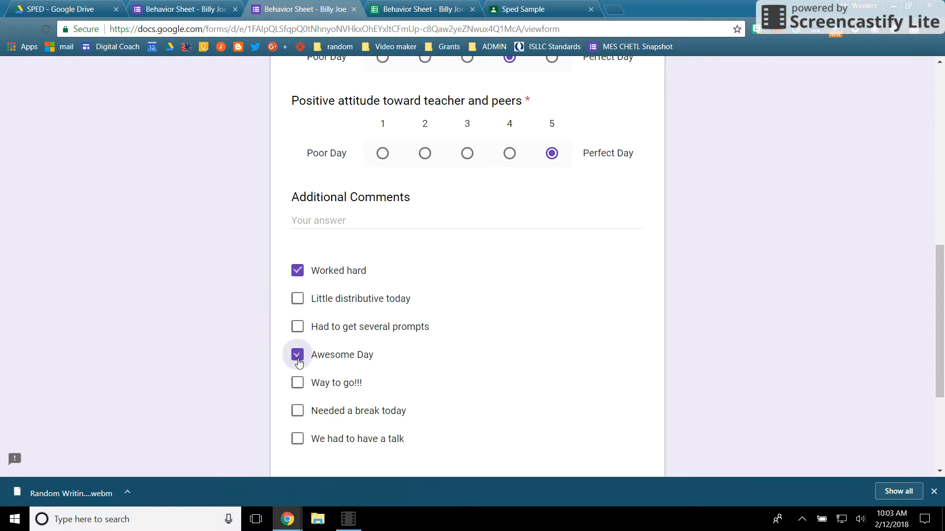
{"action": "left_click", "coordinate": [300, 385]}
{"action": "scroll", "coordinate": [548, 309], "scroll_direction": "up", "scroll_amount": 10}
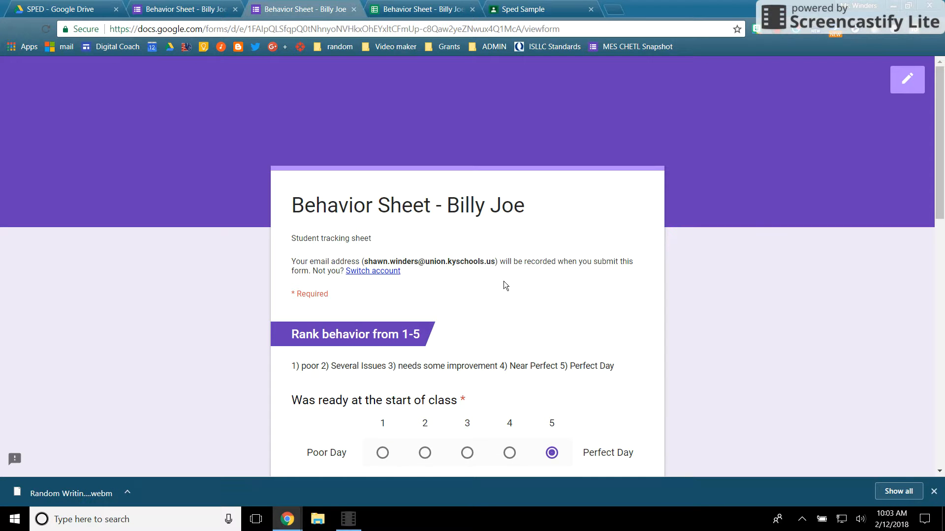
{"action": "scroll", "coordinate": [503, 281], "scroll_direction": "down", "scroll_amount": 10}
{"action": "left_click", "coordinate": [344, 339]}
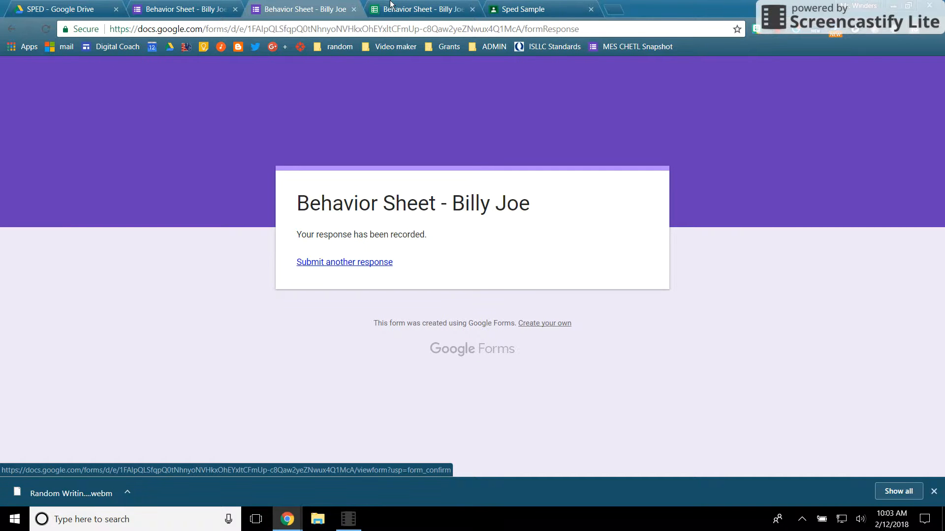
Close the submitted form and examine the response summary charts in the form editor
{"action": "left_click", "coordinate": [354, 9]}
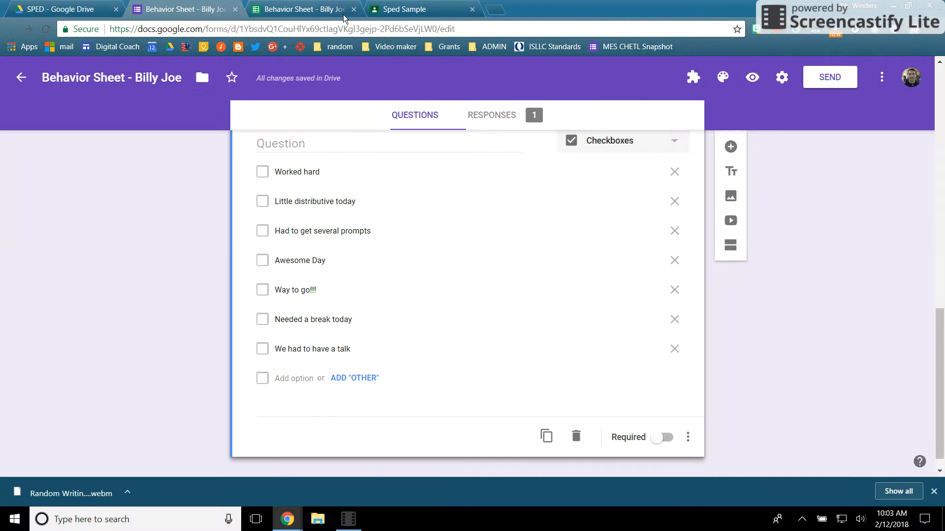
{"action": "left_click", "coordinate": [471, 119]}
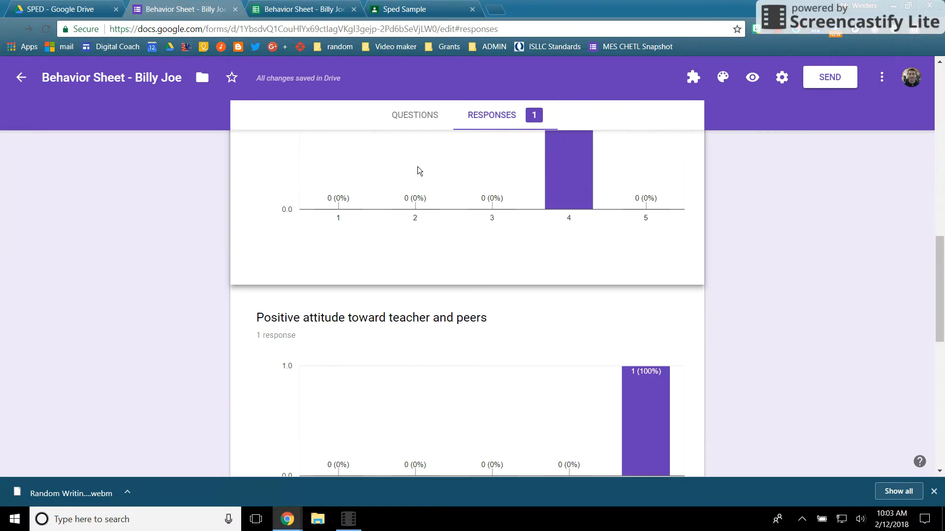
{"action": "scroll", "coordinate": [532, 212], "scroll_direction": "down", "scroll_amount": 4}
{"action": "scroll", "coordinate": [533, 214], "scroll_direction": "up", "scroll_amount": 13}
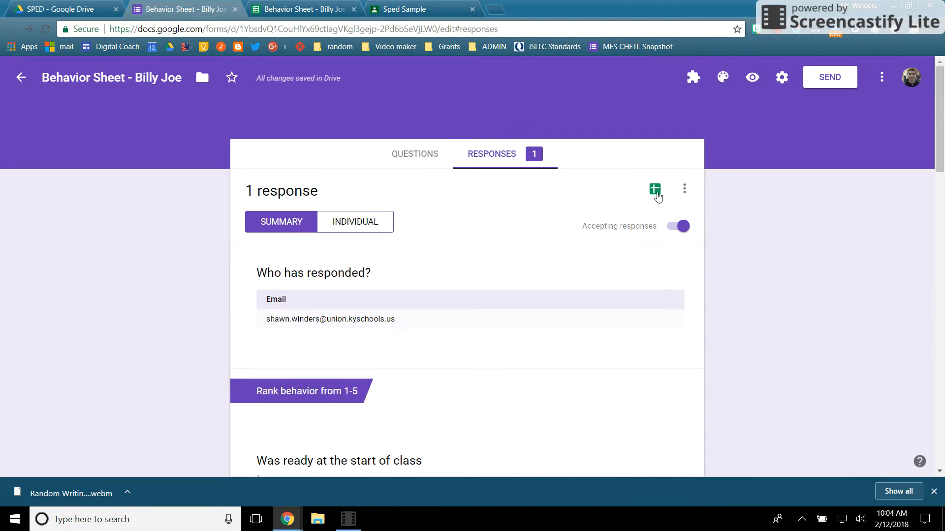
Open the linked responses spreadsheet and examine the submitted row from the timestamp through the ratings and the checkbox comments
{"action": "left_click", "coordinate": [309, 14]}
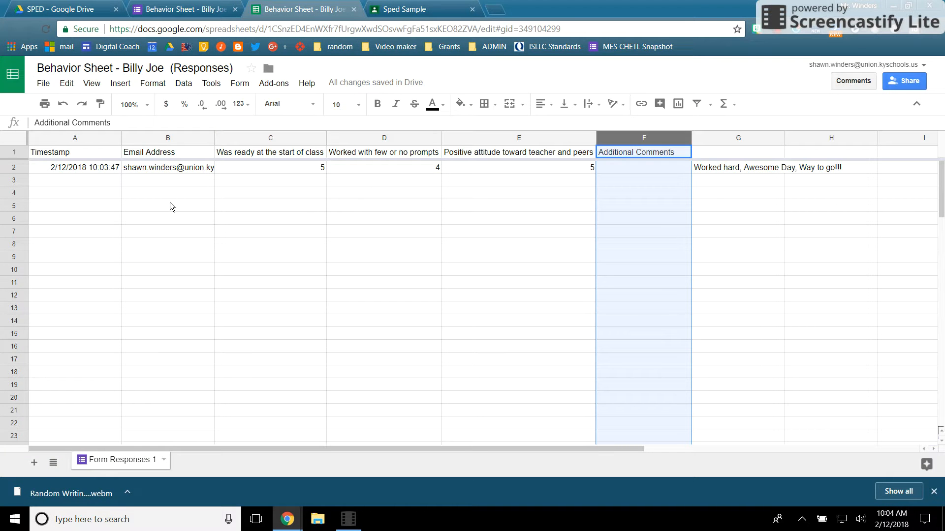
{"action": "left_click", "coordinate": [83, 168]}
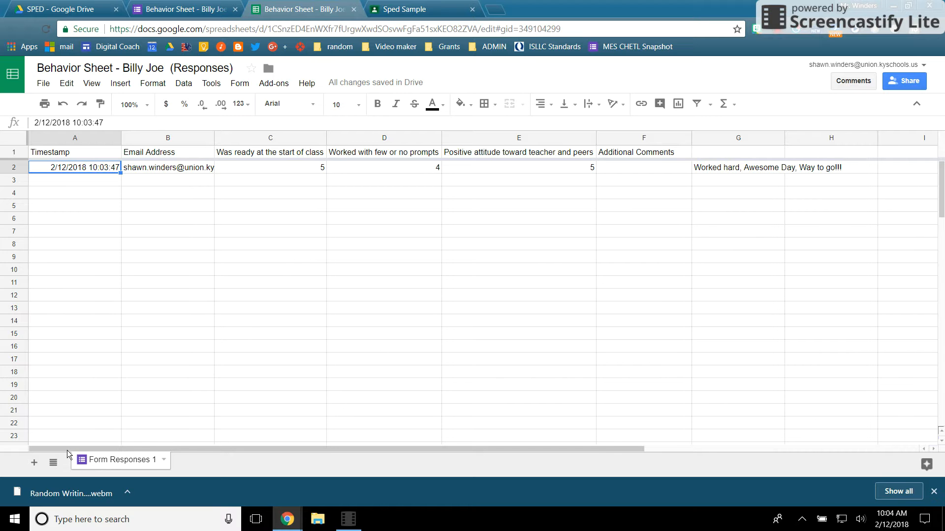
{"action": "left_click_drag", "start_coordinate": [67, 451], "coordinate": [106, 450]}
{"action": "left_click", "coordinate": [272, 168]}
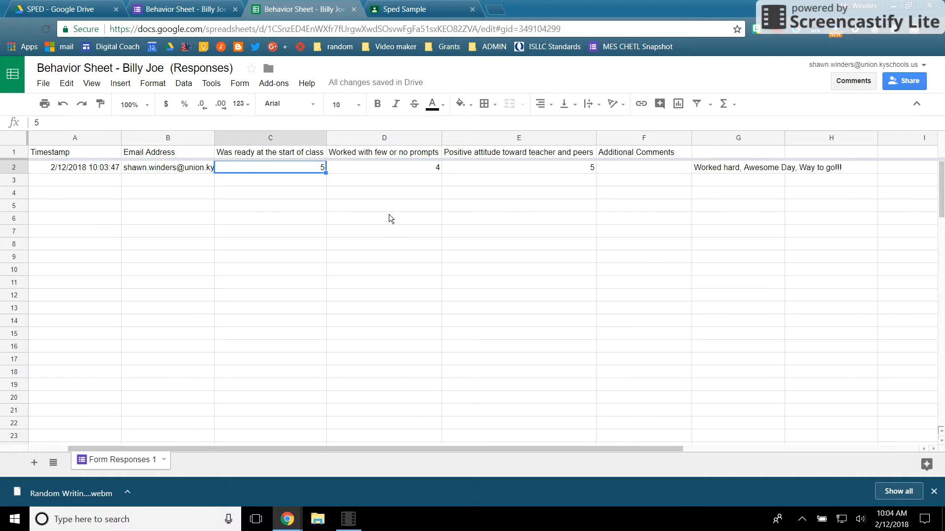
{"action": "key", "text": "Right"}
{"action": "key", "text": "Right"}
{"action": "key", "text": "Right"}
{"action": "key", "text": "Right"}
{"action": "key", "text": "Right"}
{"action": "key", "text": "Right"}
{"action": "key", "text": "Right"}
{"action": "key", "text": "Right"}
{"action": "key", "text": "Right"}
{"action": "key", "text": "Right"}
{"action": "key", "text": "Left"}
{"action": "key", "text": "Left"}
{"action": "key", "text": "Left"}
{"action": "key", "text": "Left"}
{"action": "key", "text": "Left"}
{"action": "key", "text": "Left"}
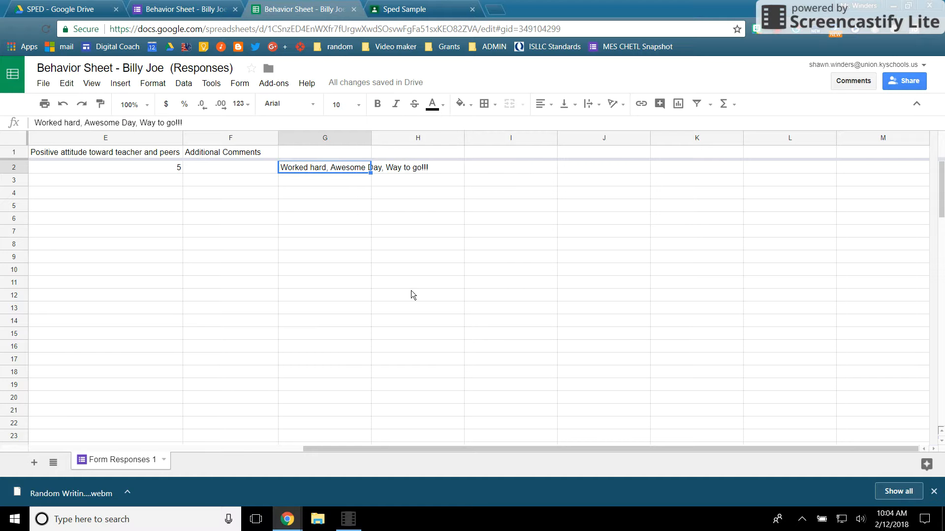
{"action": "key", "text": "Left"}
{"action": "key", "text": "Left"}
{"action": "key", "text": "Left"}
{"action": "key", "text": "Left"}
{"action": "key", "text": "Left"}
{"action": "key", "text": "Left"}
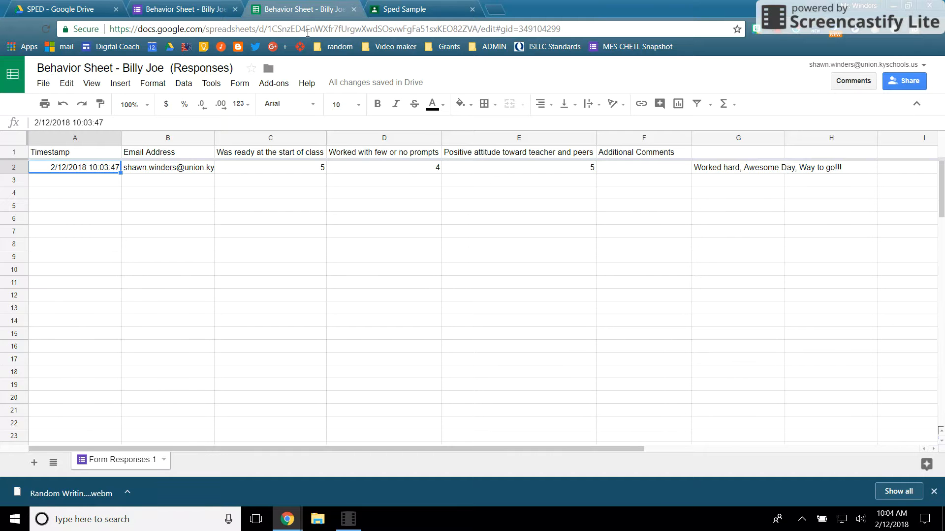
Switch to the Sped Sample class in Google Classroom and attach the behavior sheet form from Google Drive to the assignment
{"action": "left_click", "coordinate": [418, 9]}
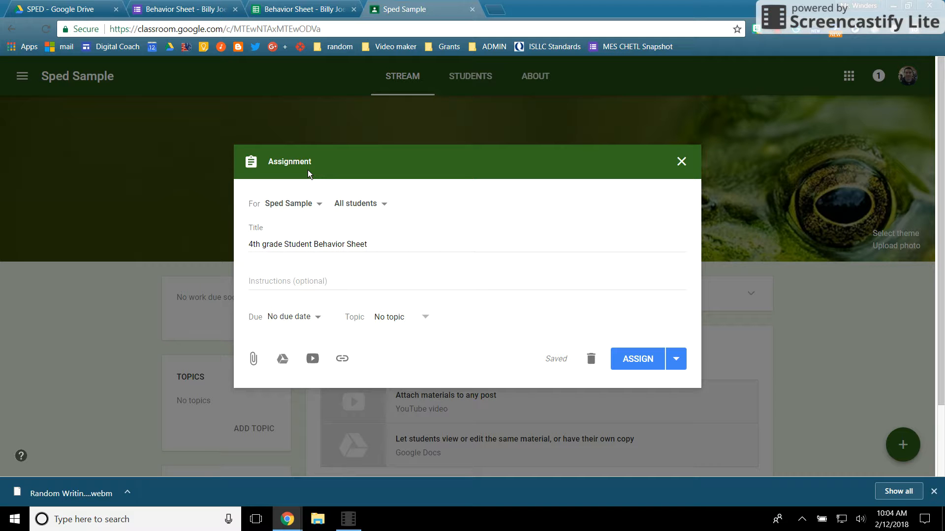
{"action": "left_click", "coordinate": [281, 360]}
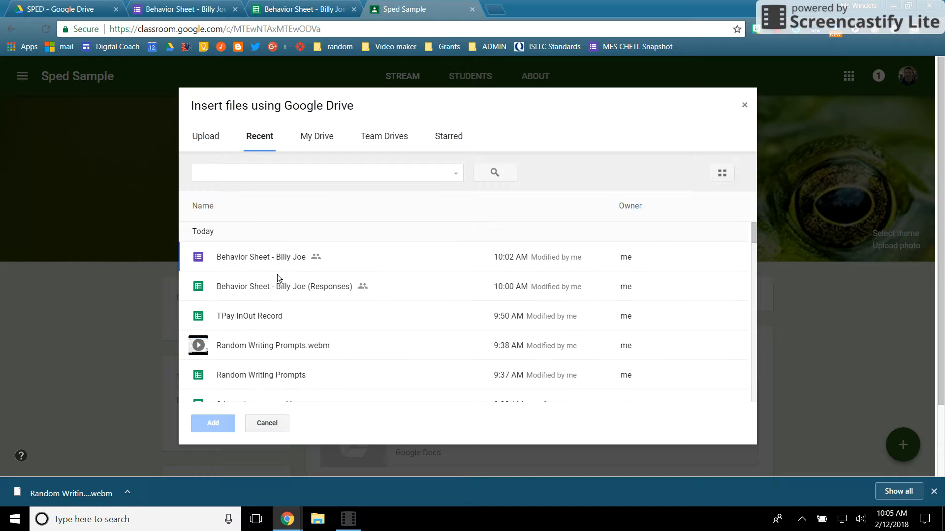
{"action": "left_click", "coordinate": [277, 269]}
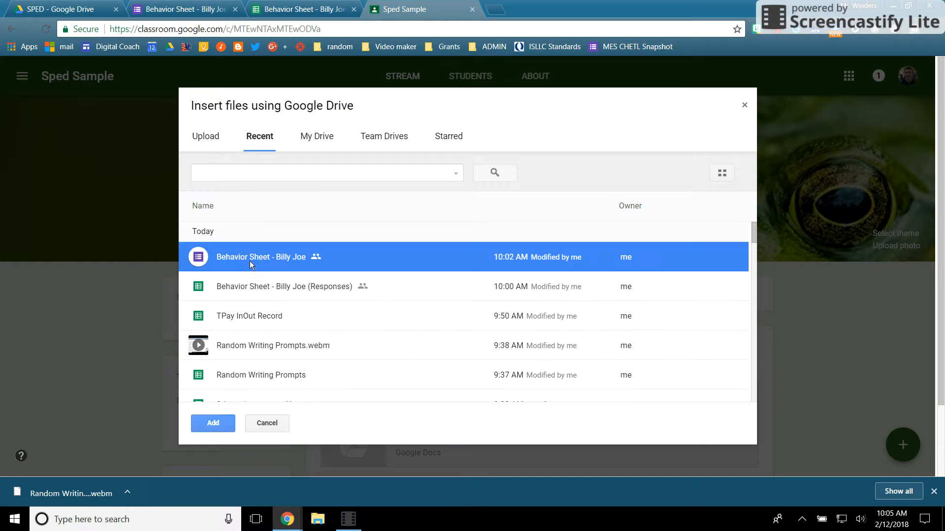
{"action": "left_click", "coordinate": [221, 427]}
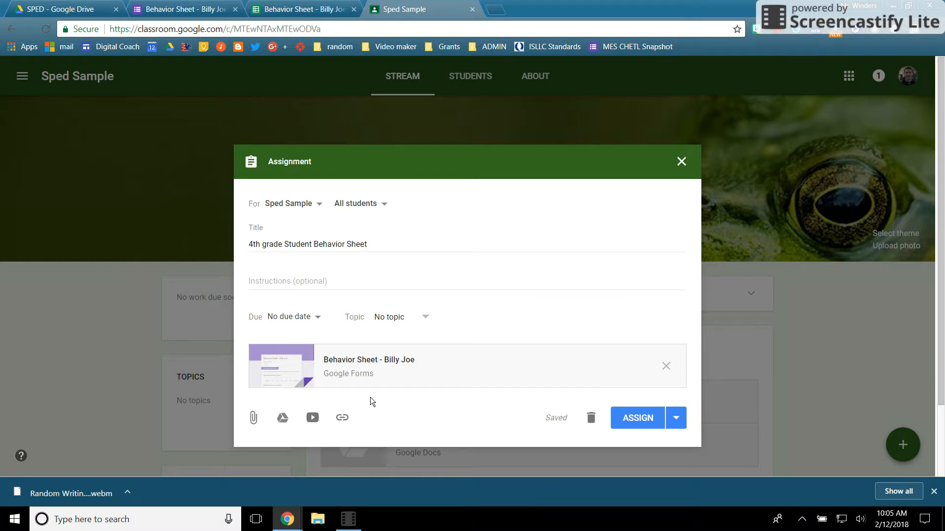
Open the assignment's list of students to see who can receive it
{"action": "scroll", "coordinate": [370, 397], "scroll_direction": "down", "scroll_amount": 2}
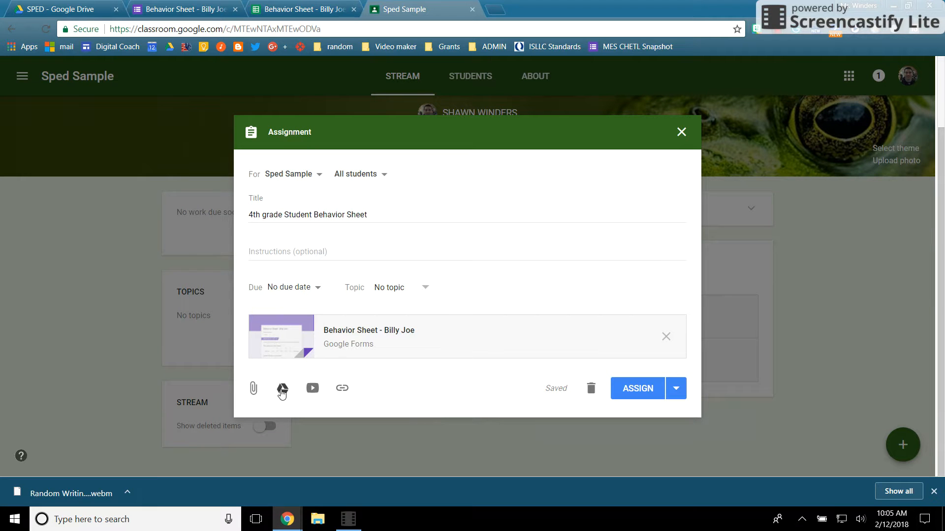
{"action": "left_click", "coordinate": [373, 174]}
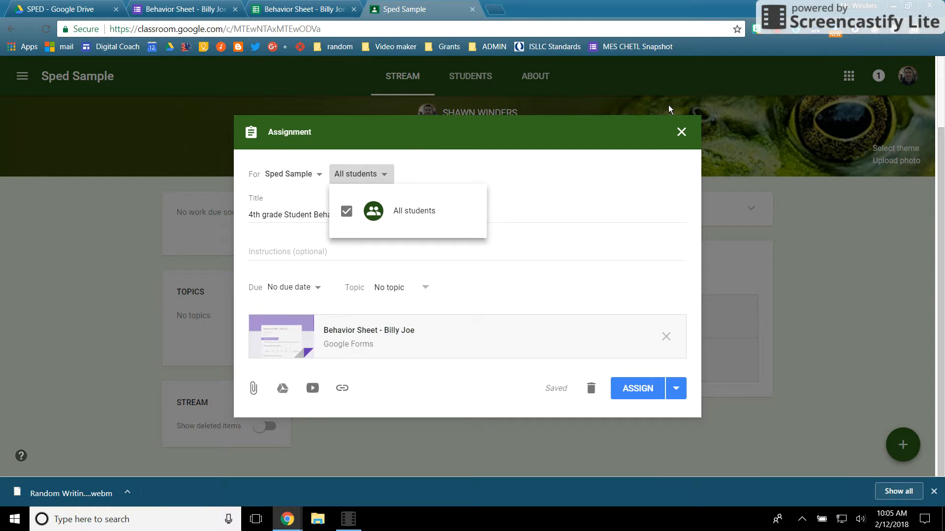
Close the student list and assign the 4th grade student behavior sheet to all students in the Sped Sample class
{"action": "left_click", "coordinate": [680, 132]}
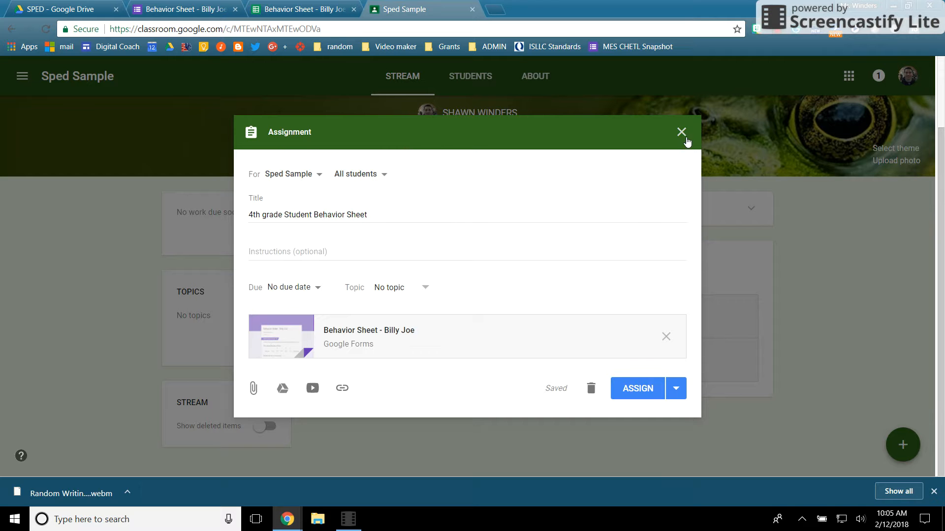
{"action": "left_click", "coordinate": [642, 397]}
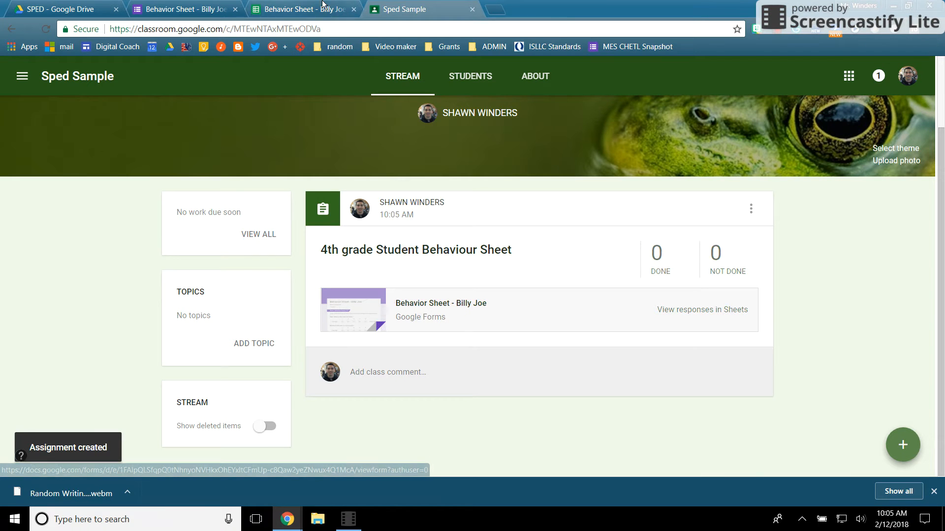
In the responses spreadsheet, try notification rules for form submissions with daily digest and right-away email, and dismiss the dialog without saving
{"action": "left_click", "coordinate": [302, 9]}
{"action": "left_click", "coordinate": [215, 89]}
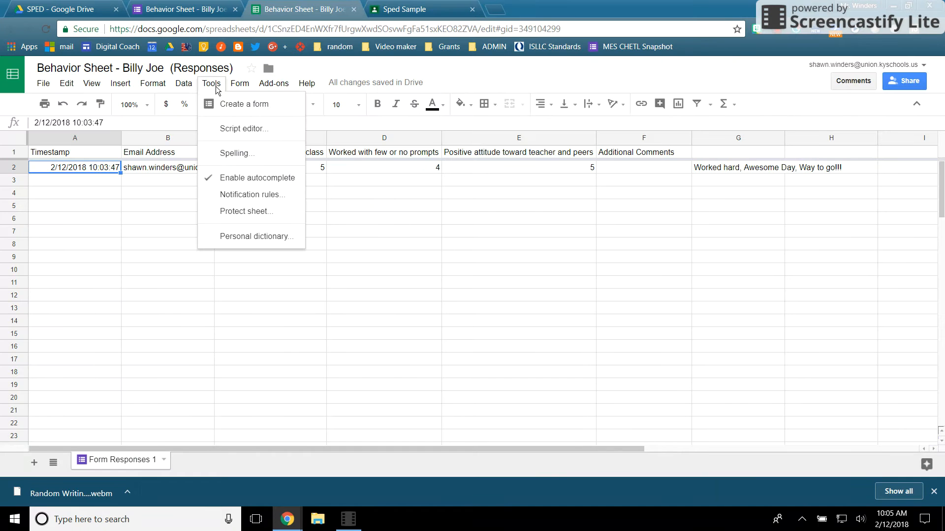
{"action": "left_click", "coordinate": [240, 194]}
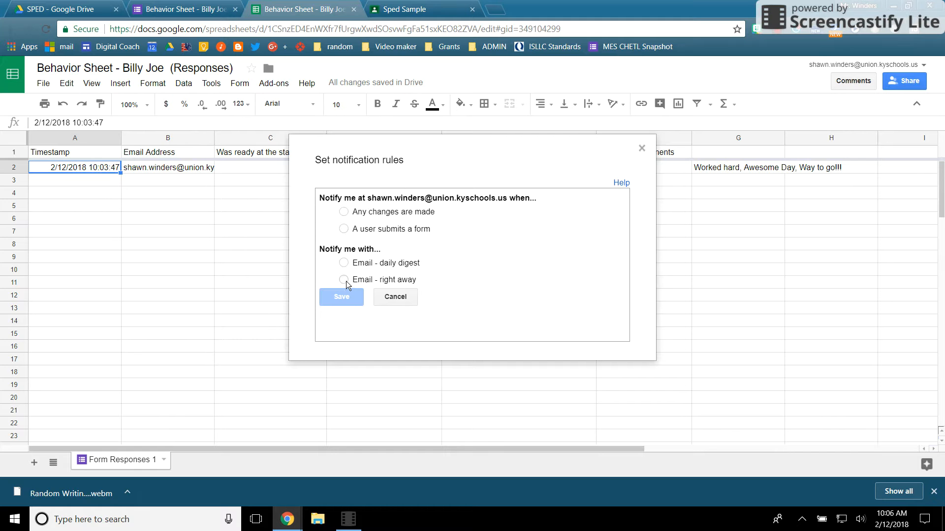
{"action": "left_click", "coordinate": [343, 265]}
{"action": "left_click", "coordinate": [343, 229]}
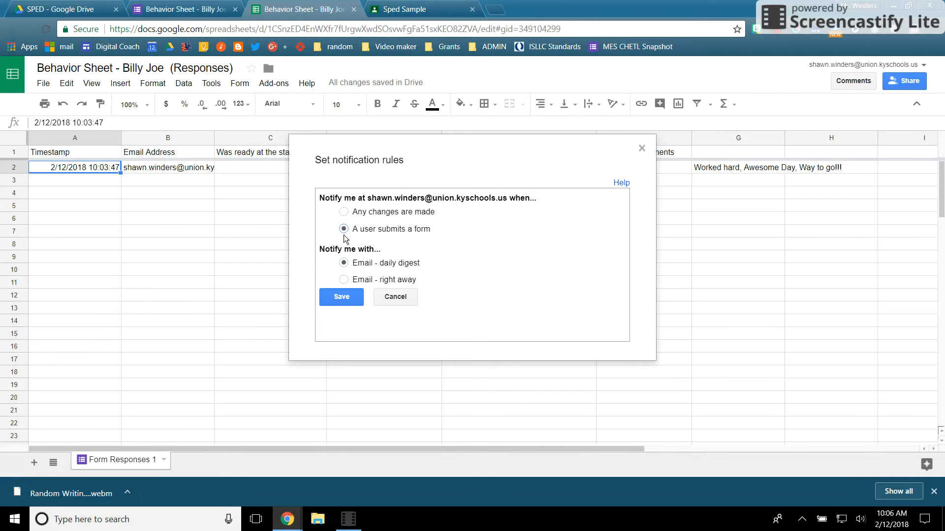
{"action": "left_click", "coordinate": [343, 280]}
{"action": "left_click", "coordinate": [642, 147]}
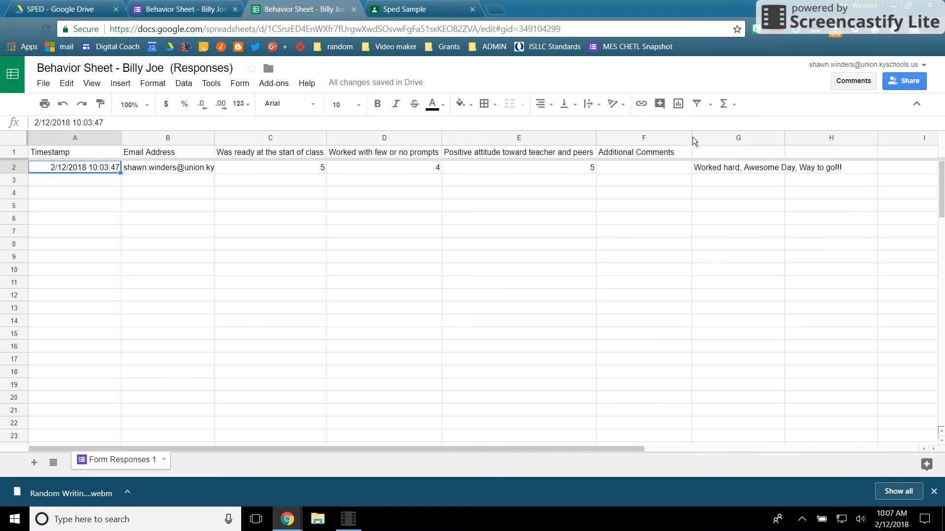
Return to the Sped Sample class stream in Google Classroom to view the posted assignment
{"action": "left_click", "coordinate": [417, 10]}
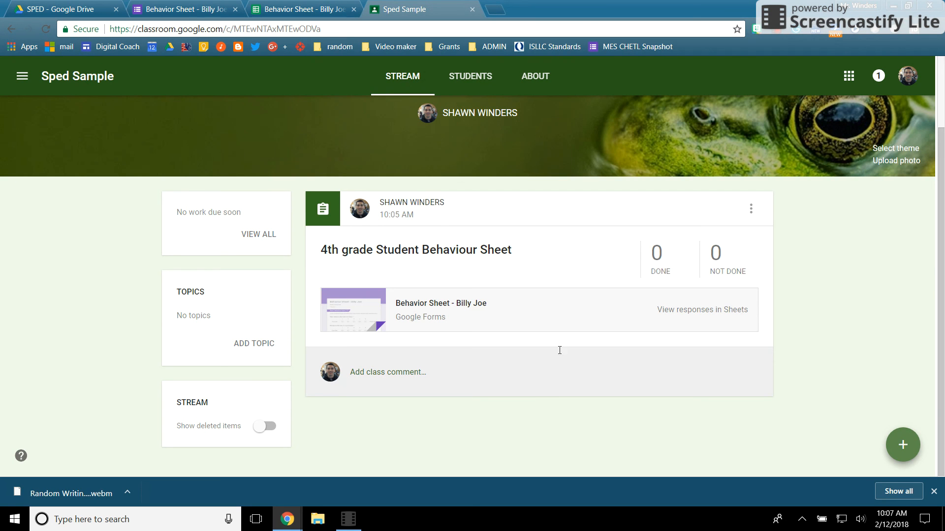
{"action": "left_click", "coordinate": [780, 33]}
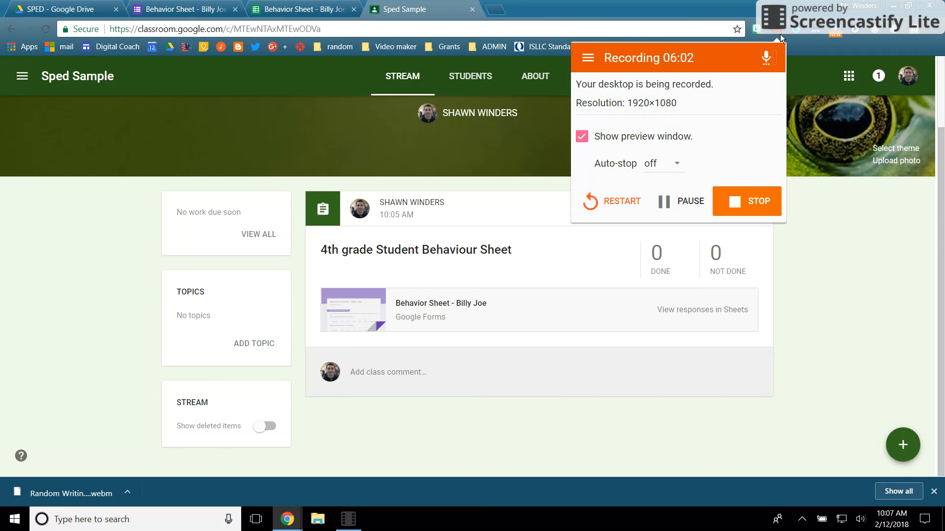